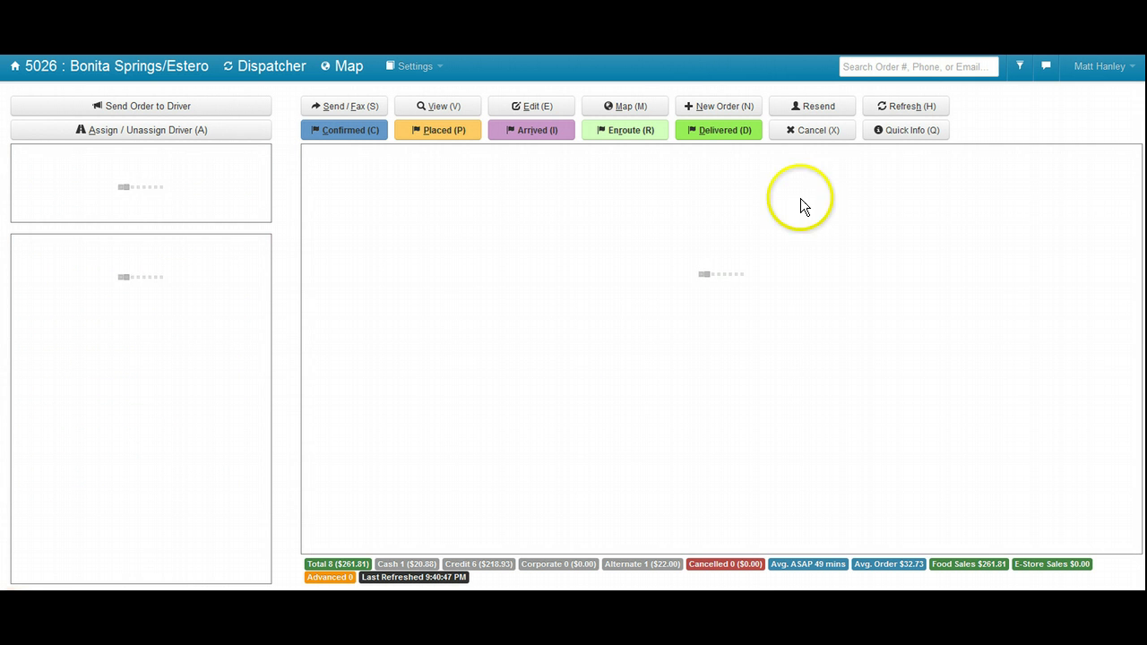
Step: Start a new order and find the test customer by their phone number
{"action": "left_click", "coordinate": [730, 105]}
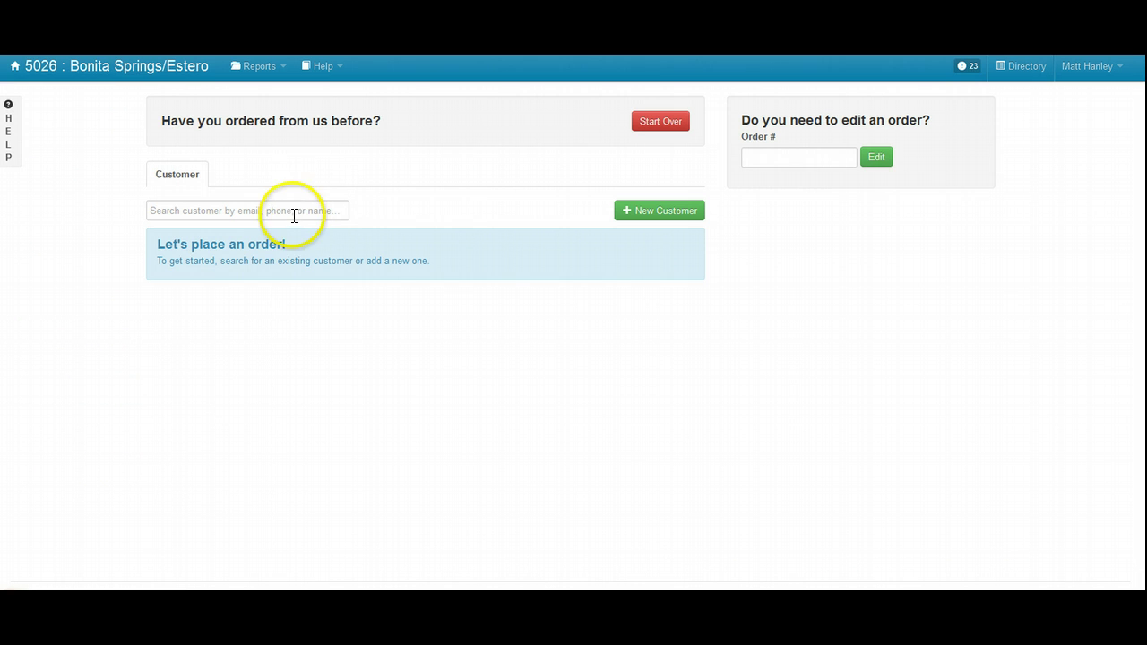
{"action": "left_click", "coordinate": [294, 212]}
{"action": "type", "text": "test"}
{"action": "double_click", "coordinate": [226, 208]}
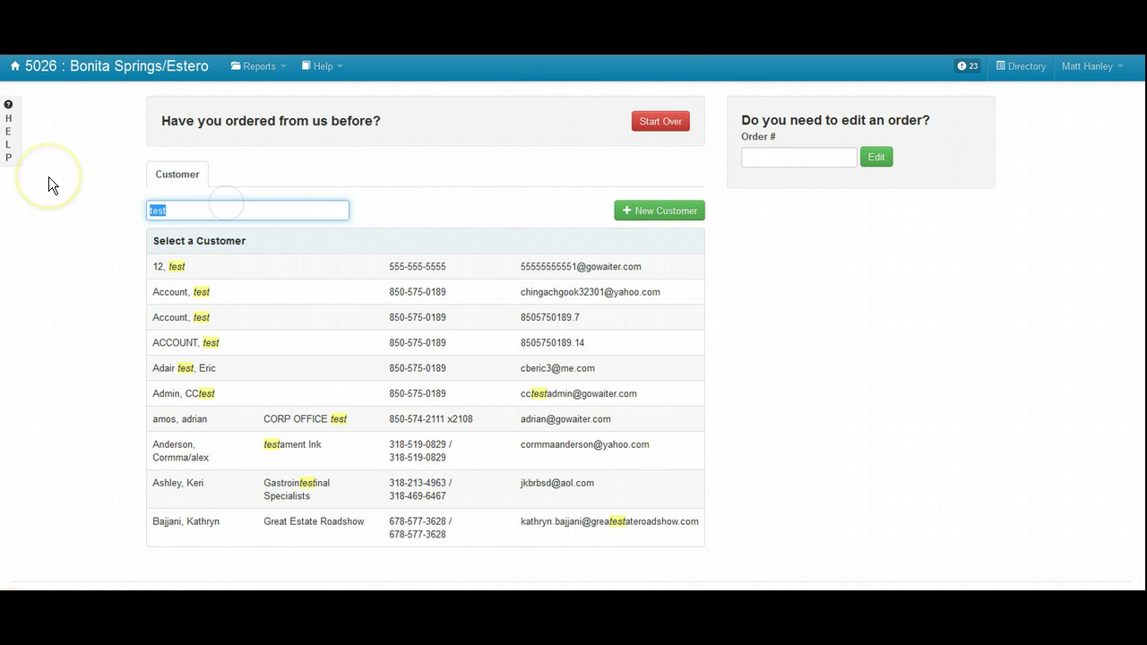
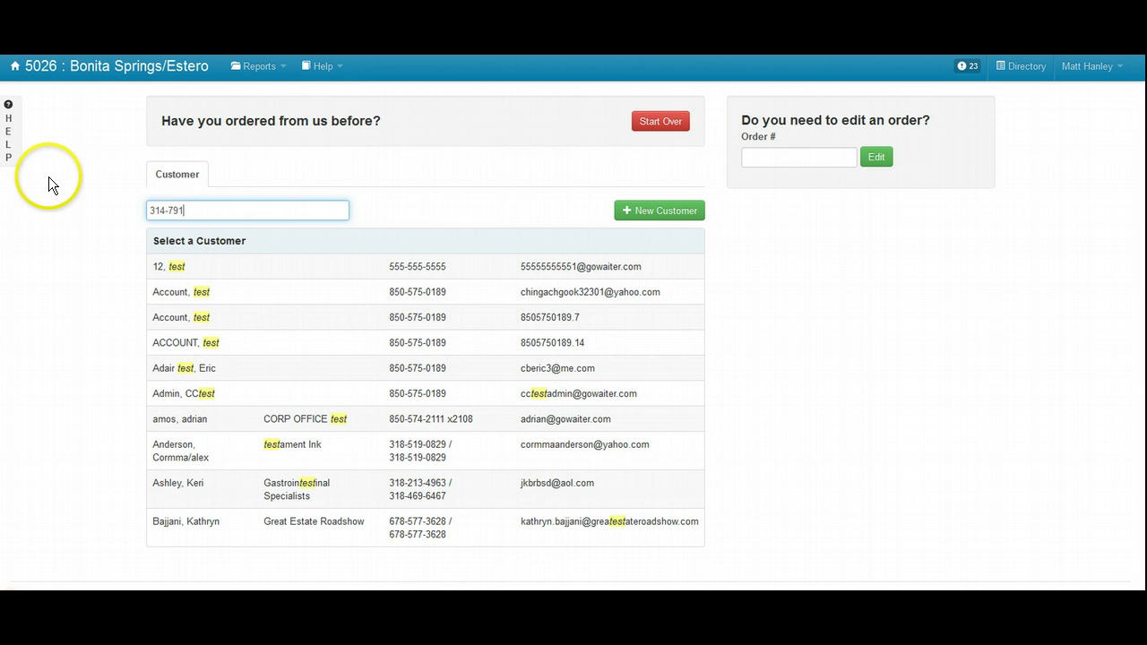
{"action": "left_click", "coordinate": [316, 368]}
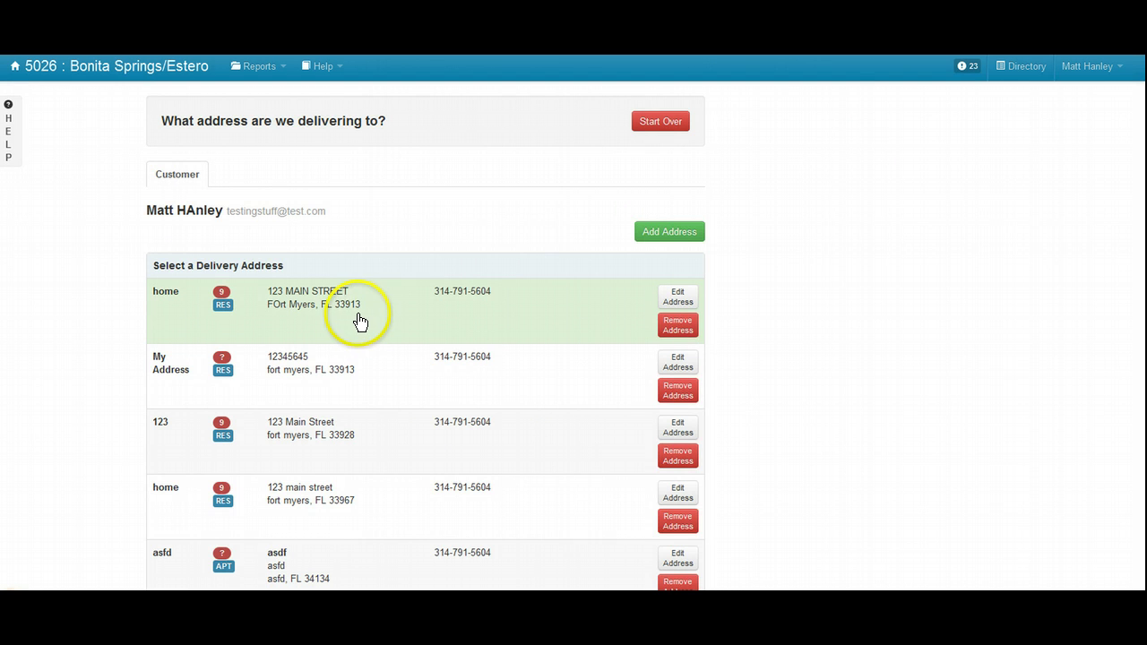
Step: Choose the customer's first address, zone 33913 South of Alico Rd, and the Beef O'Bradys menu
{"action": "left_click", "coordinate": [374, 313]}
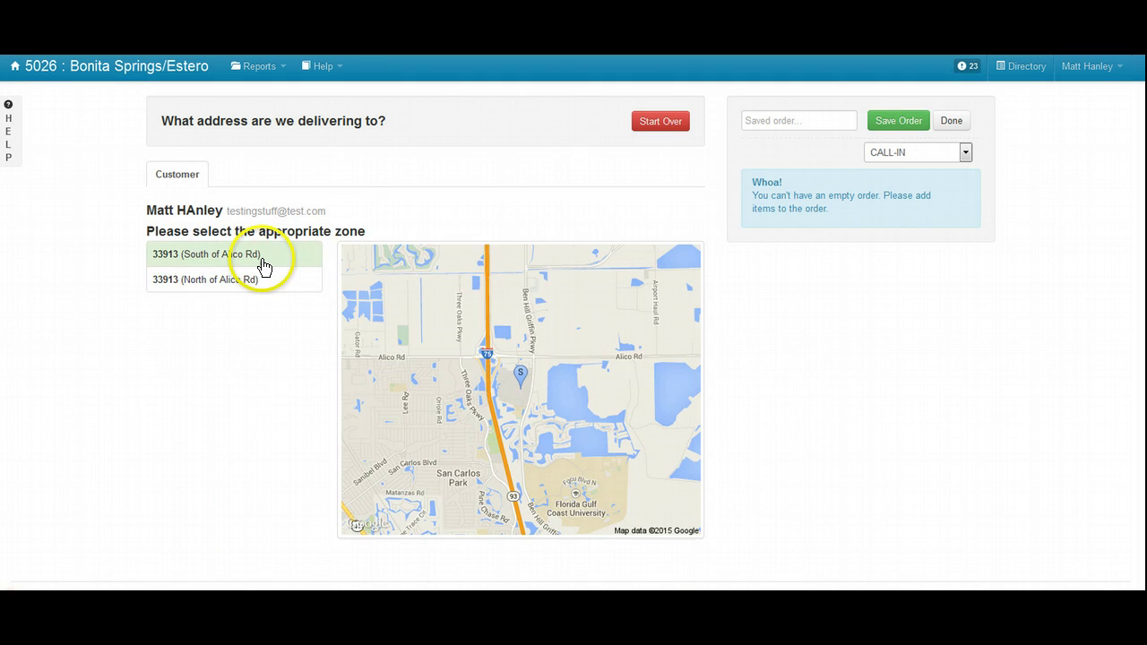
{"action": "left_click", "coordinate": [261, 261]}
{"action": "left_click", "coordinate": [310, 324]}
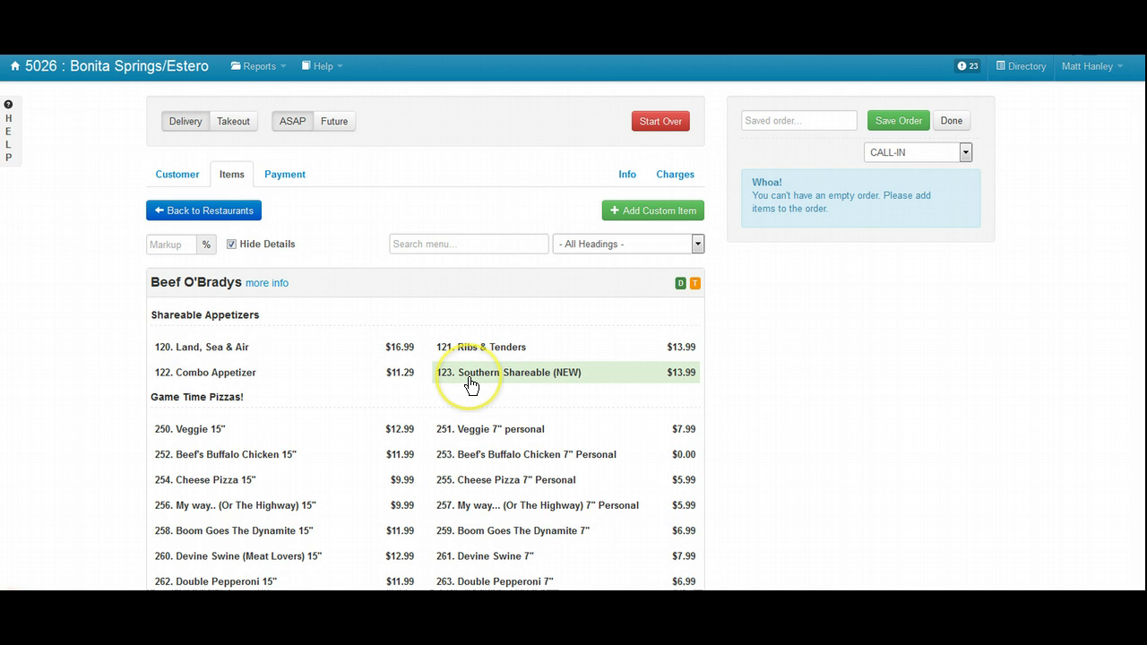
Step: Add two Southern Shareable items to the order with a $5 driver tip
{"action": "left_click", "coordinate": [471, 383]}
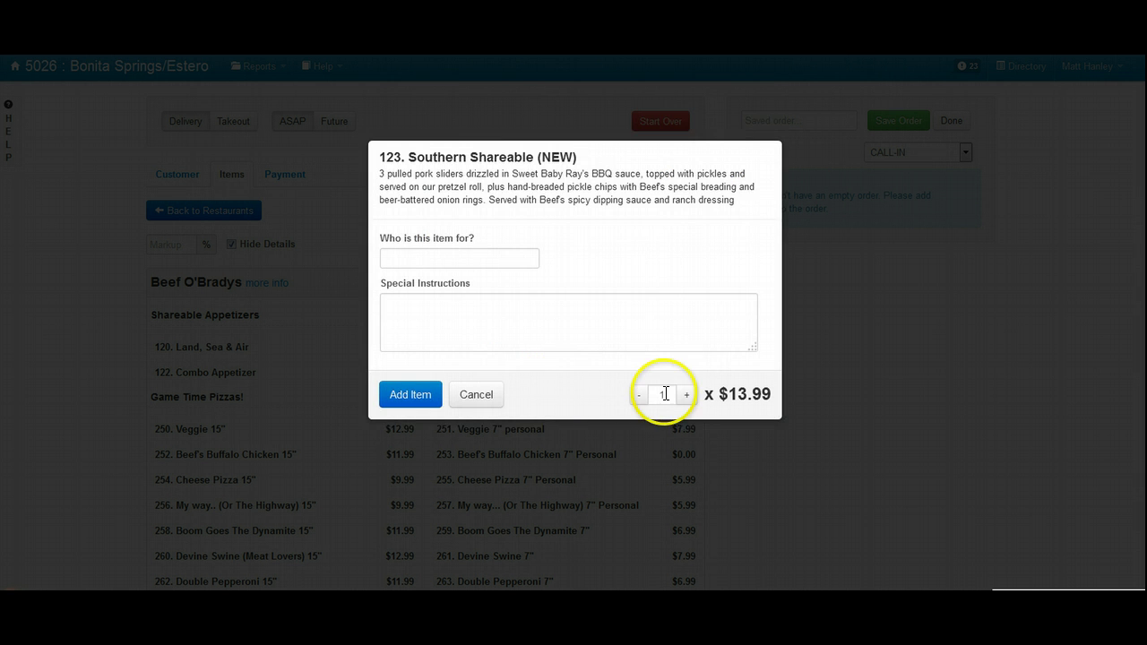
{"action": "left_click", "coordinate": [682, 396]}
{"action": "left_click", "coordinate": [421, 396]}
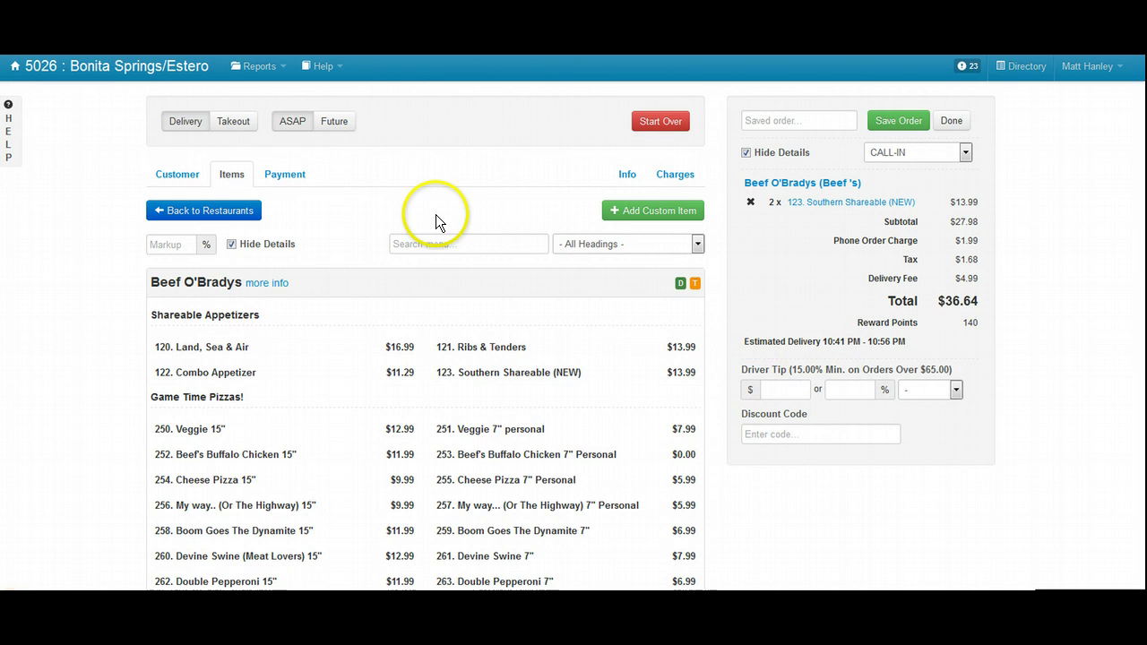
{"action": "left_click", "coordinate": [789, 390]}
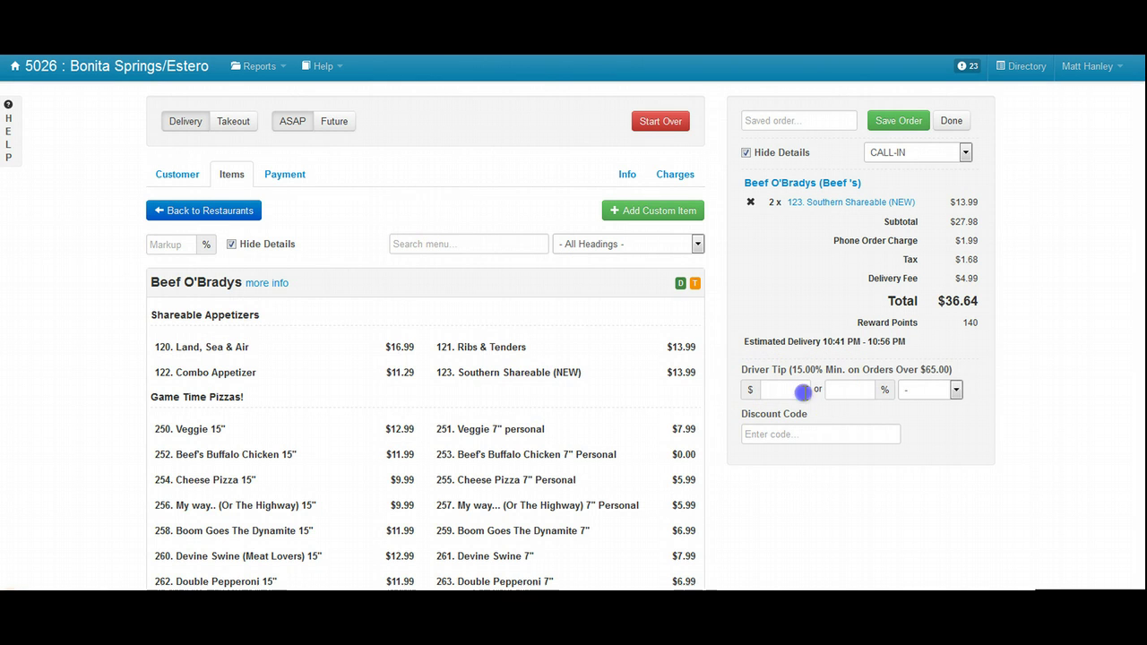
{"action": "type", "text": "5"}
{"action": "key", "text": "Return"}
Step: Pay the $41.64 total in cash and complete the order
{"action": "left_click", "coordinate": [285, 174]}
{"action": "left_click", "coordinate": [220, 229]}
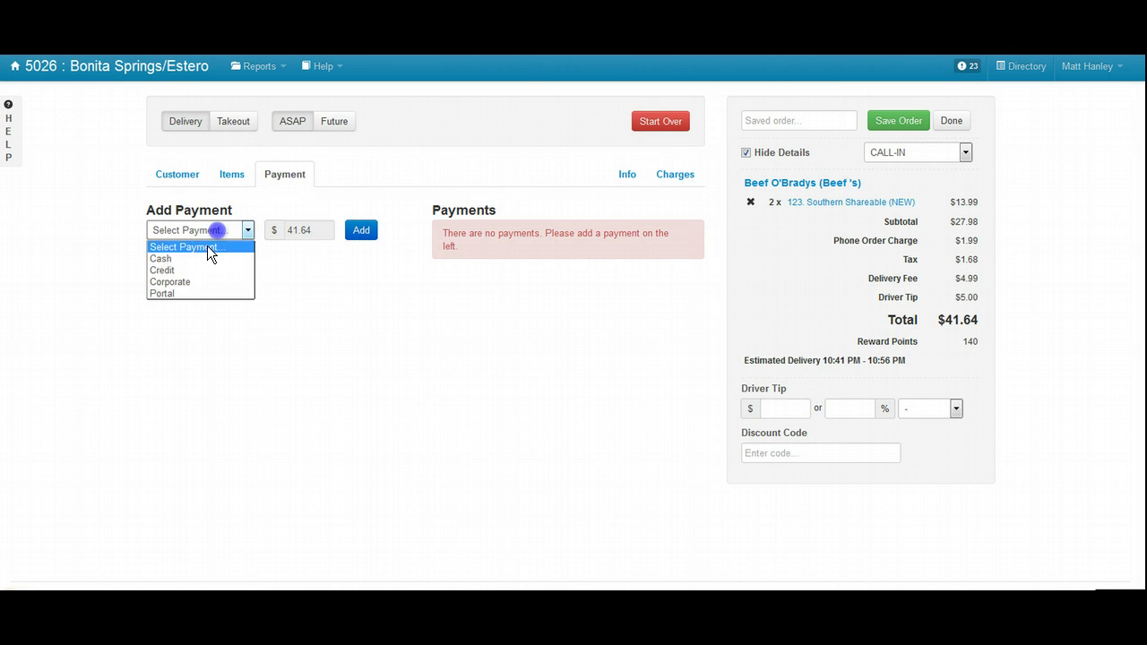
{"action": "left_click", "coordinate": [192, 259]}
{"action": "left_click", "coordinate": [361, 231]}
{"action": "left_click", "coordinate": [504, 266]}
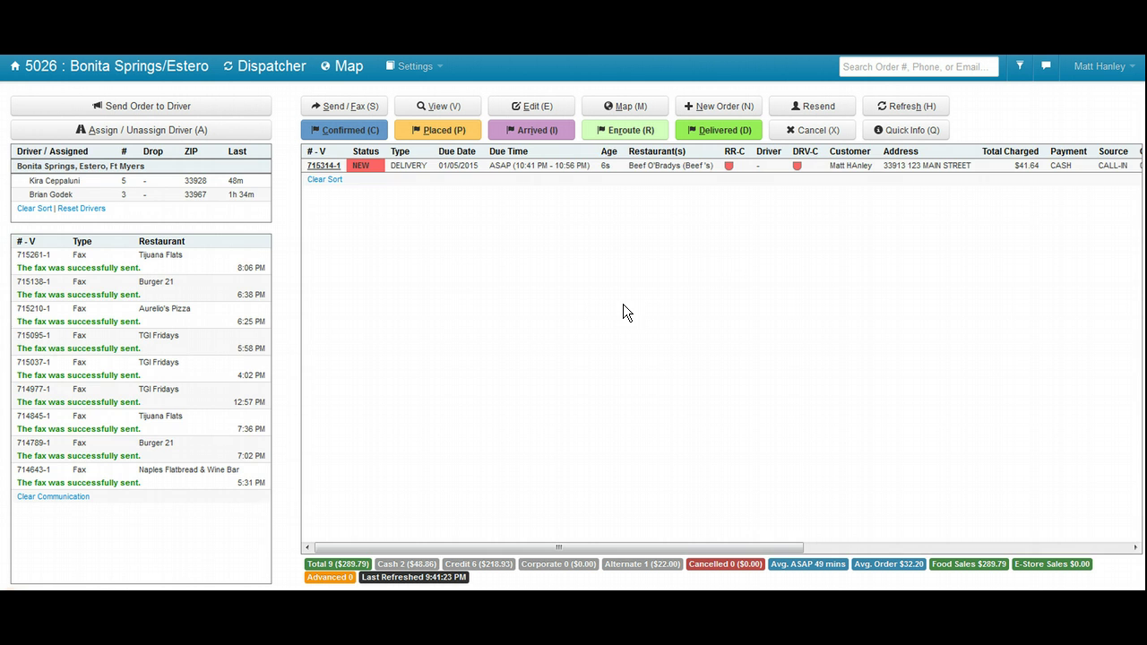
Step: Mark the new order Confirmed, assign it to the test driver, and send it to them
{"action": "left_click", "coordinate": [582, 170]}
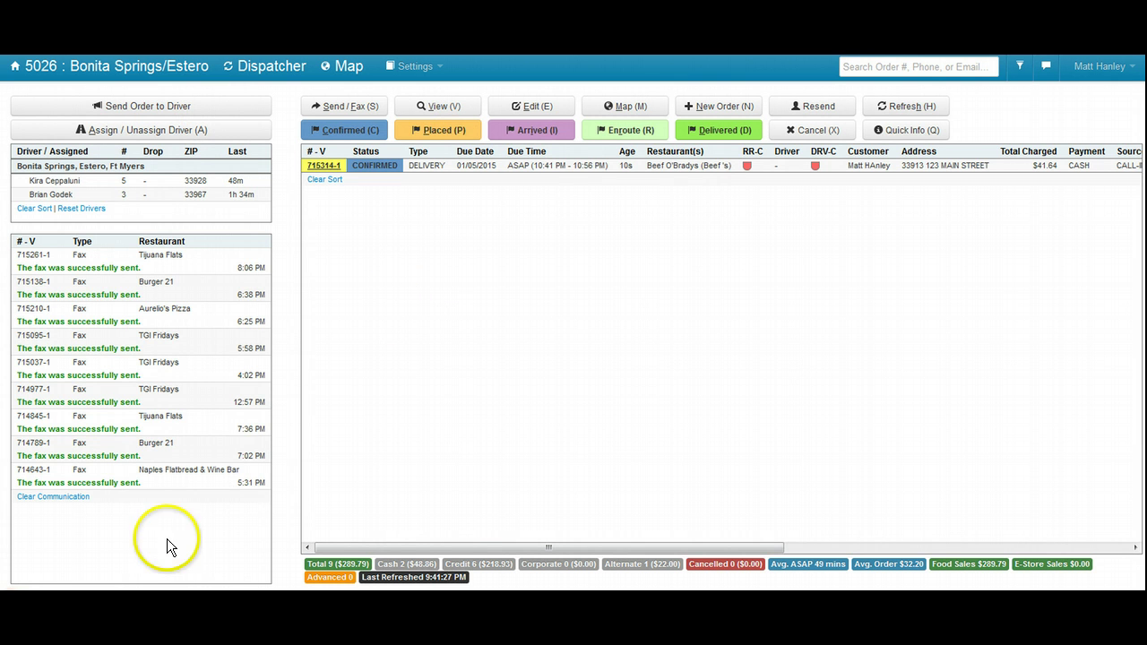
{"action": "left_click", "coordinate": [535, 175]}
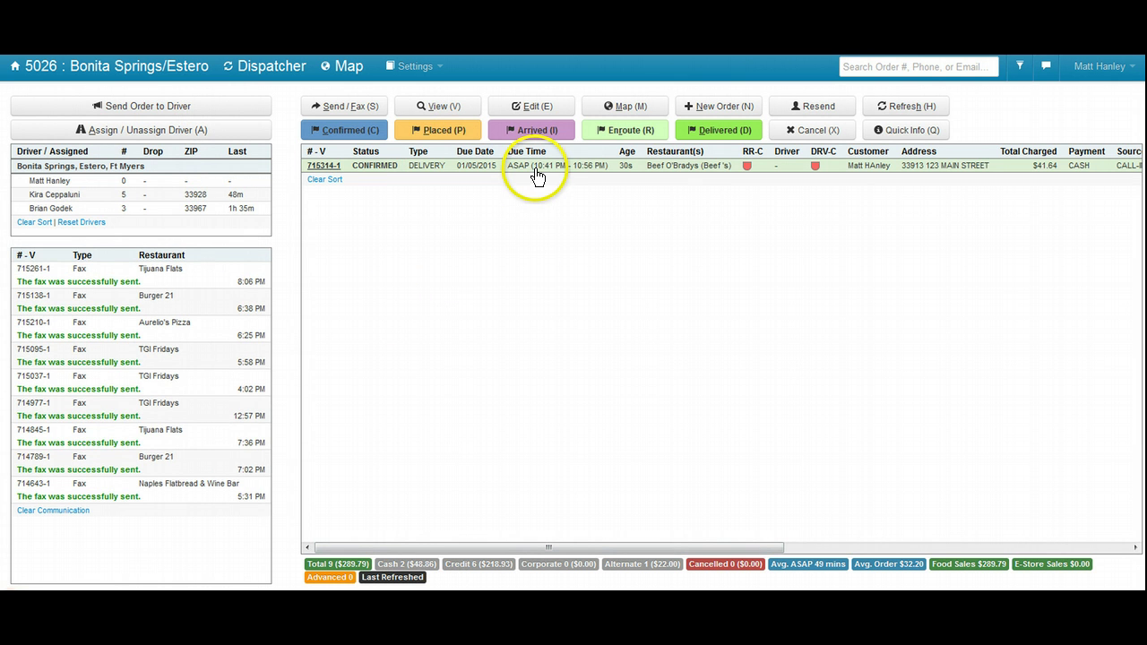
{"action": "left_click", "coordinate": [171, 184]}
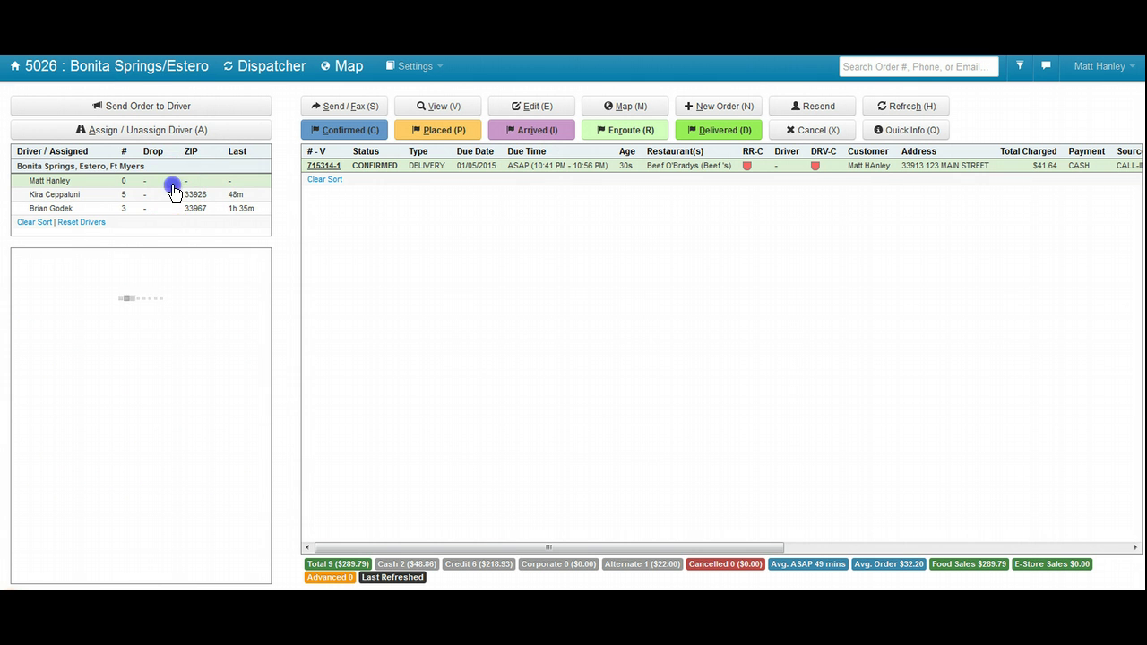
{"action": "left_click", "coordinate": [158, 133]}
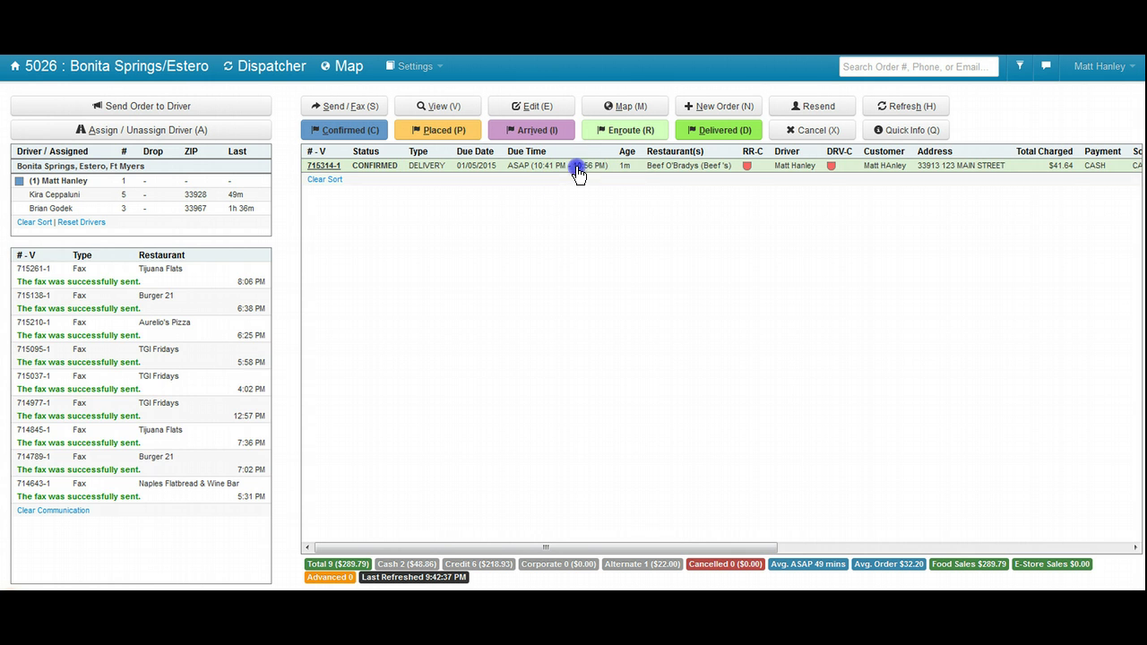
{"action": "left_click", "coordinate": [577, 167]}
{"action": "left_click", "coordinate": [200, 107]}
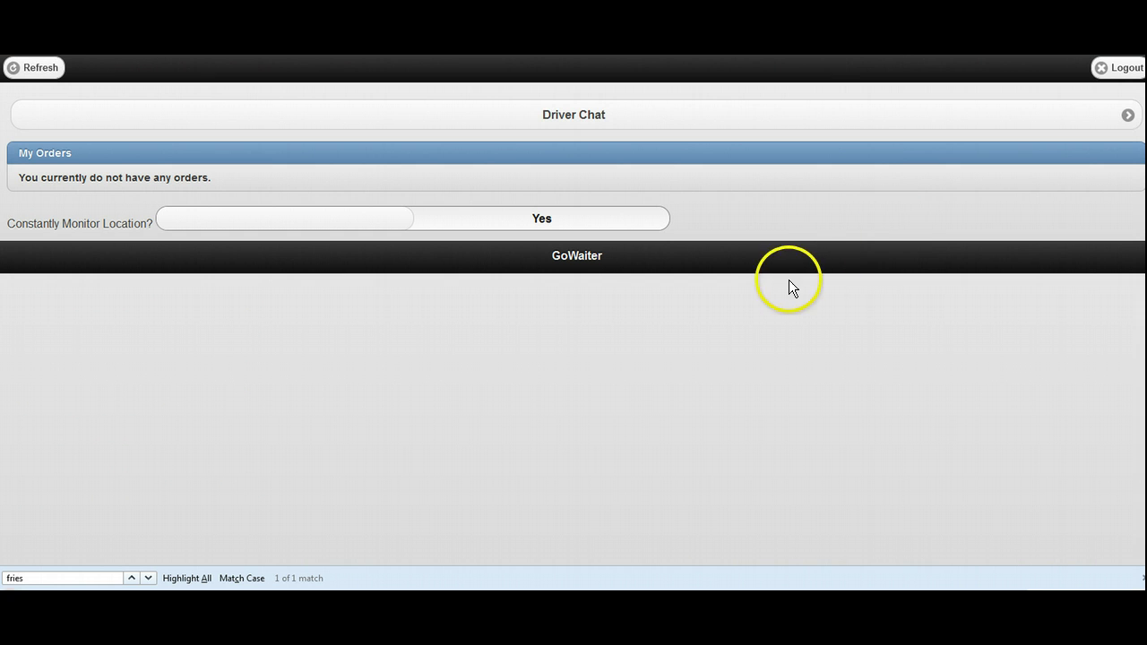
Step: Refresh the driver's order list, dismiss the Share Location prompt, and reload the dispatcher board
{"action": "left_click", "coordinate": [37, 76]}
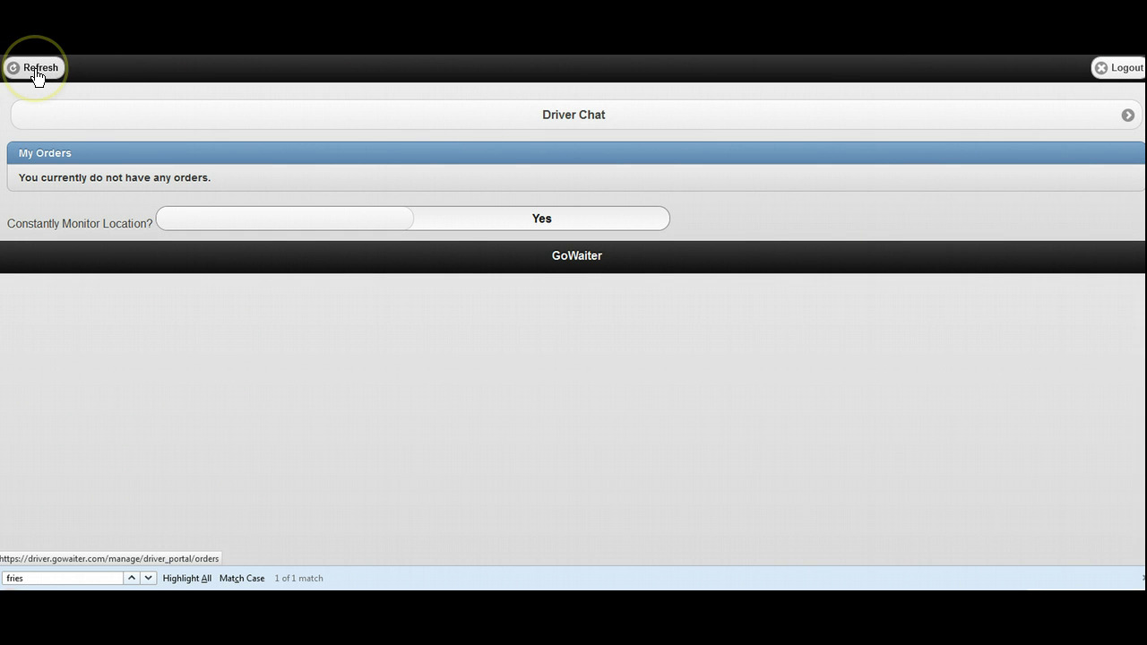
{"action": "left_click", "coordinate": [36, 72]}
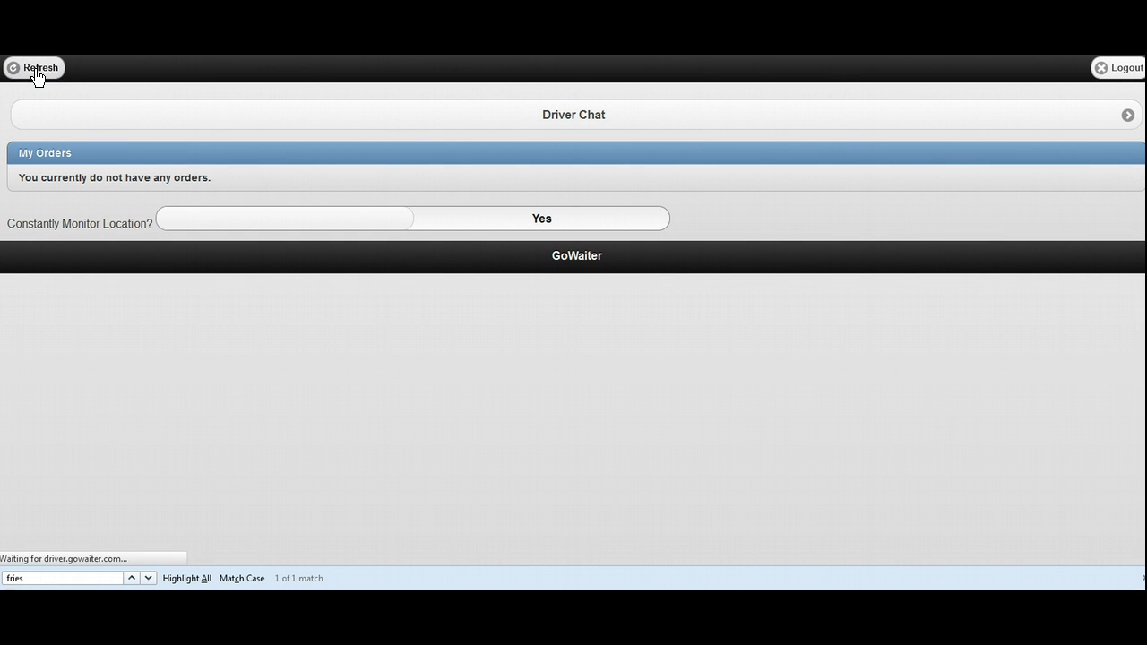
{"action": "left_click", "coordinate": [254, 110]}
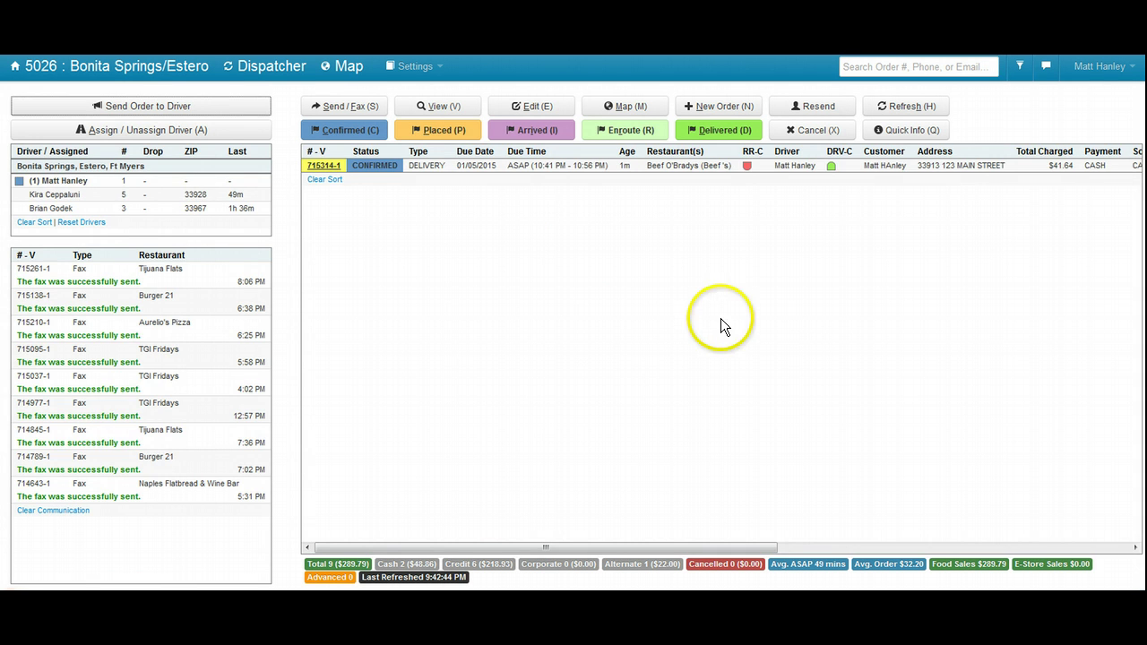
{"action": "left_click", "coordinate": [723, 316]}
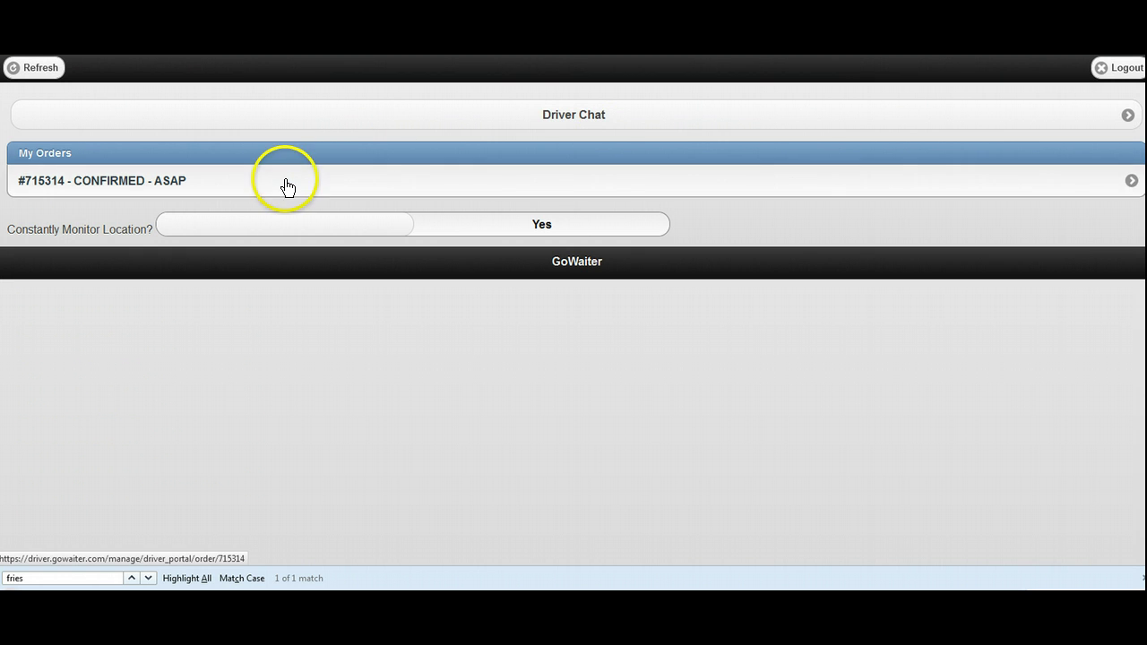
{"action": "left_click", "coordinate": [287, 185]}
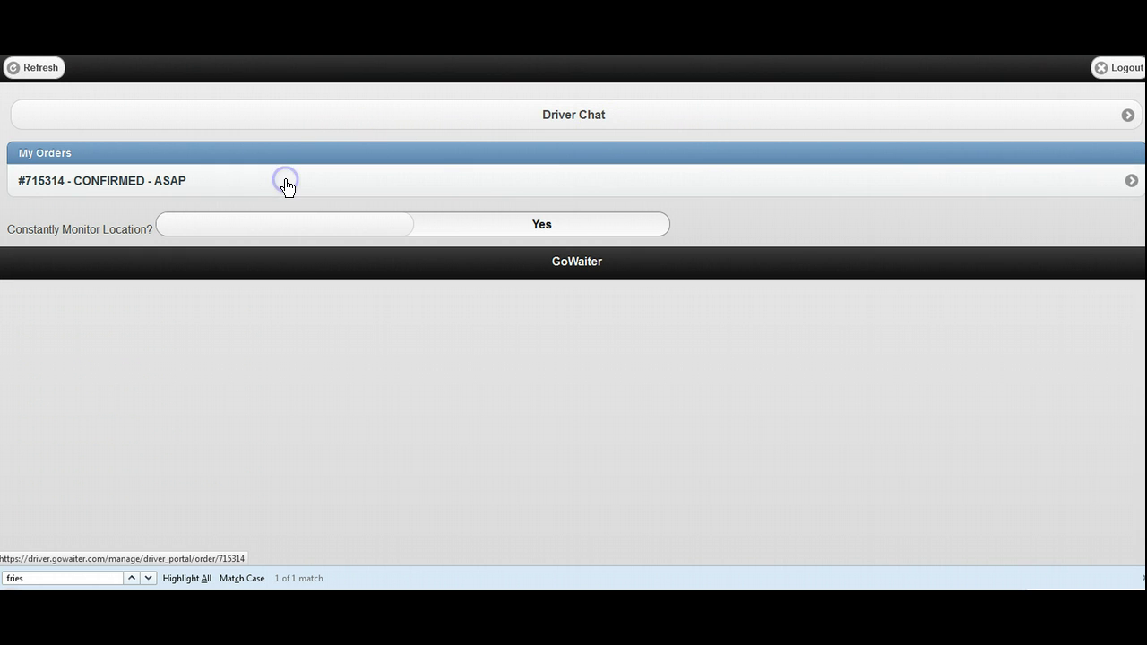
{"action": "left_click", "coordinate": [261, 106]}
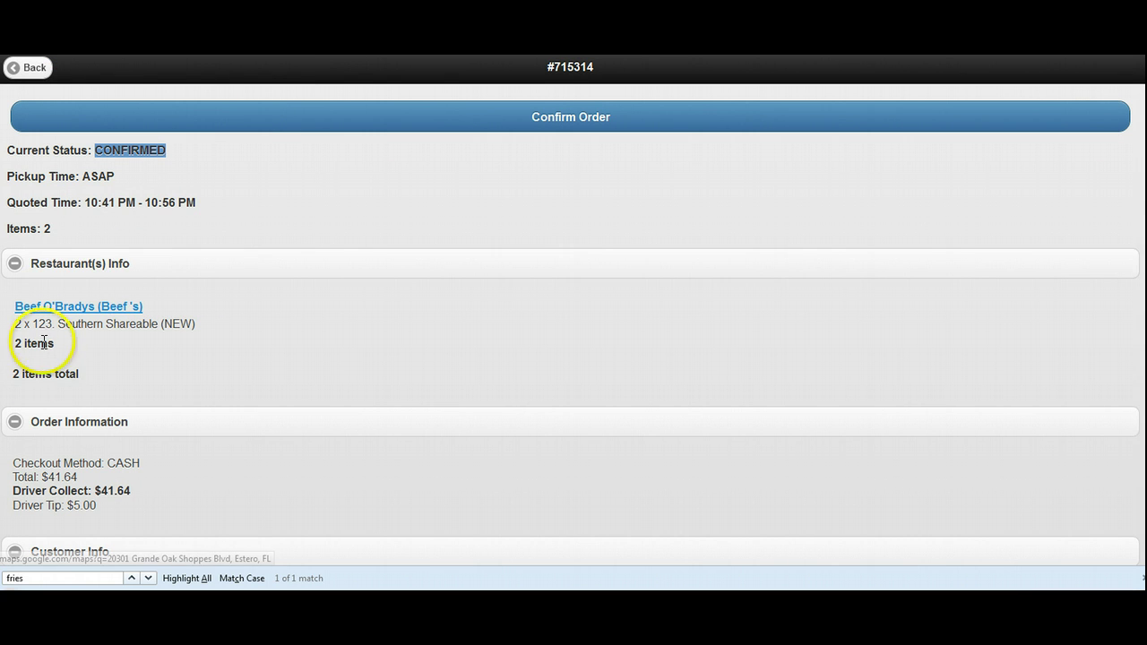
{"action": "scroll", "coordinate": [55, 258], "scroll_direction": "down", "scroll_amount": 2}
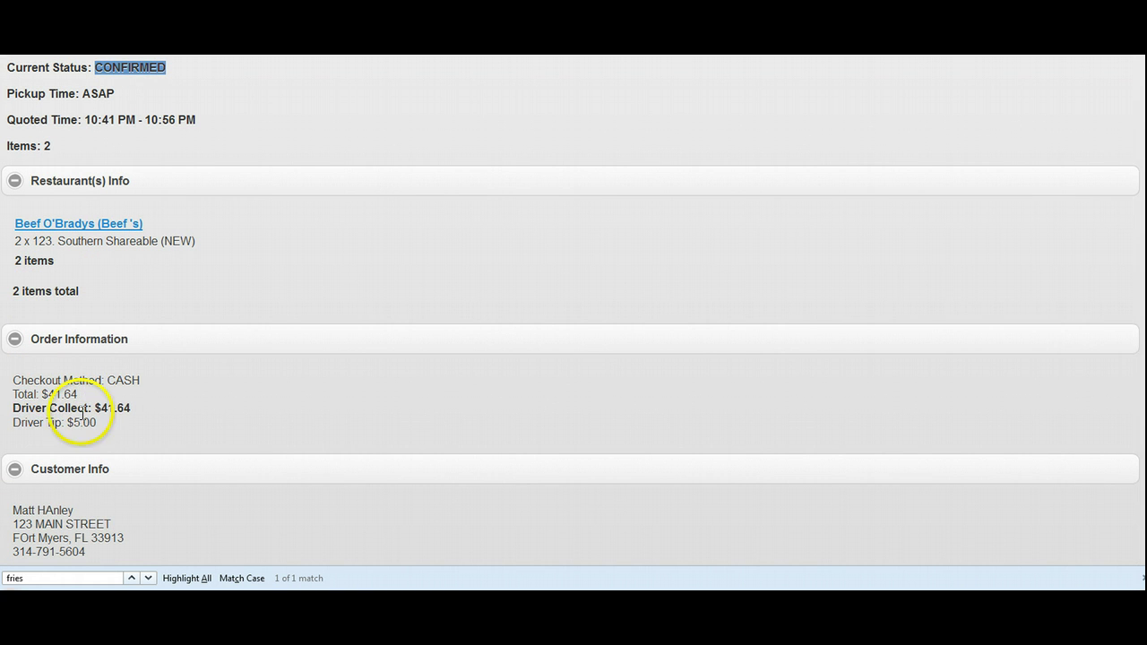
{"action": "left_click_drag", "start_coordinate": [132, 408], "coordinate": [16, 408]}
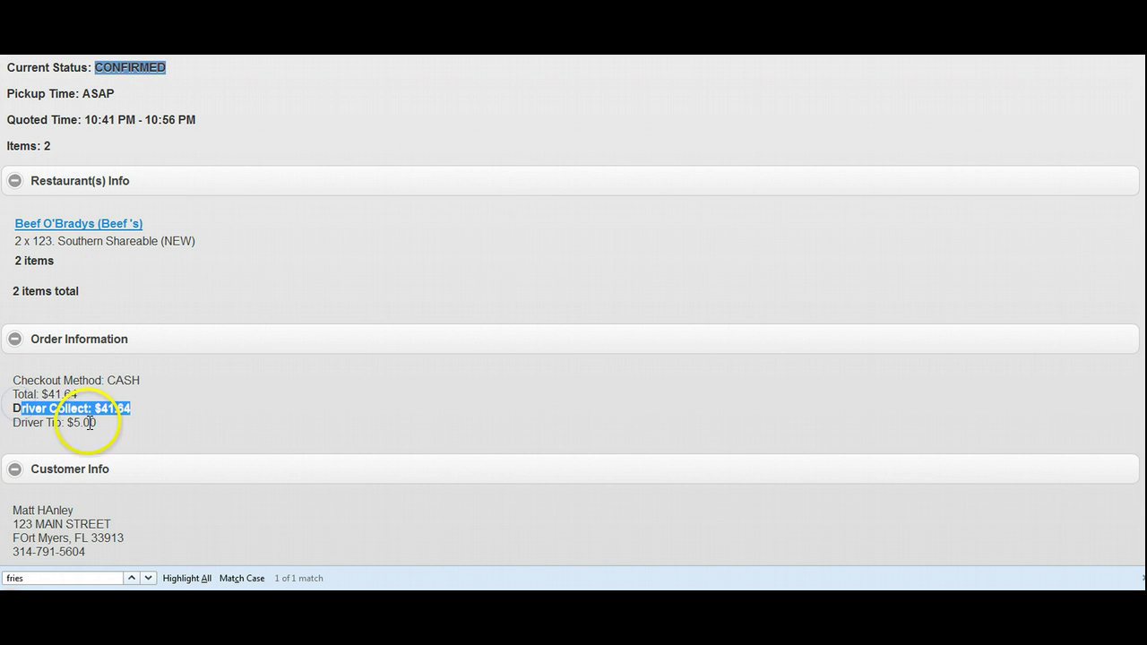
{"action": "left_click_drag", "start_coordinate": [96, 422], "coordinate": [16, 421]}
{"action": "left_click", "coordinate": [169, 410]}
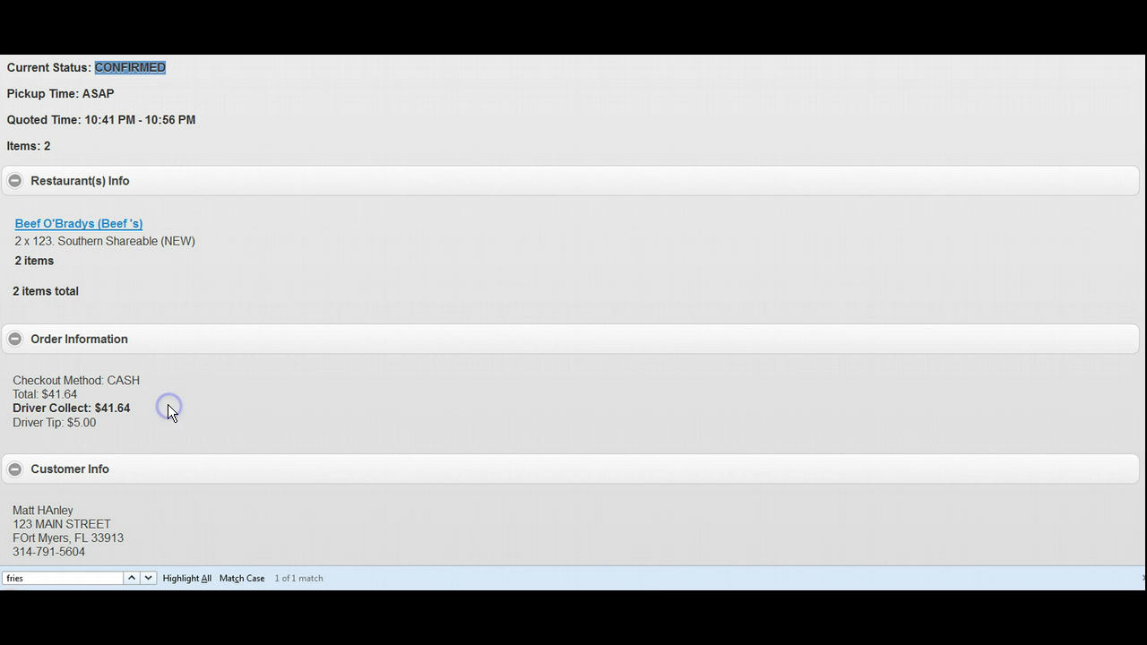
{"action": "scroll", "coordinate": [144, 426], "scroll_direction": "down", "scroll_amount": 2}
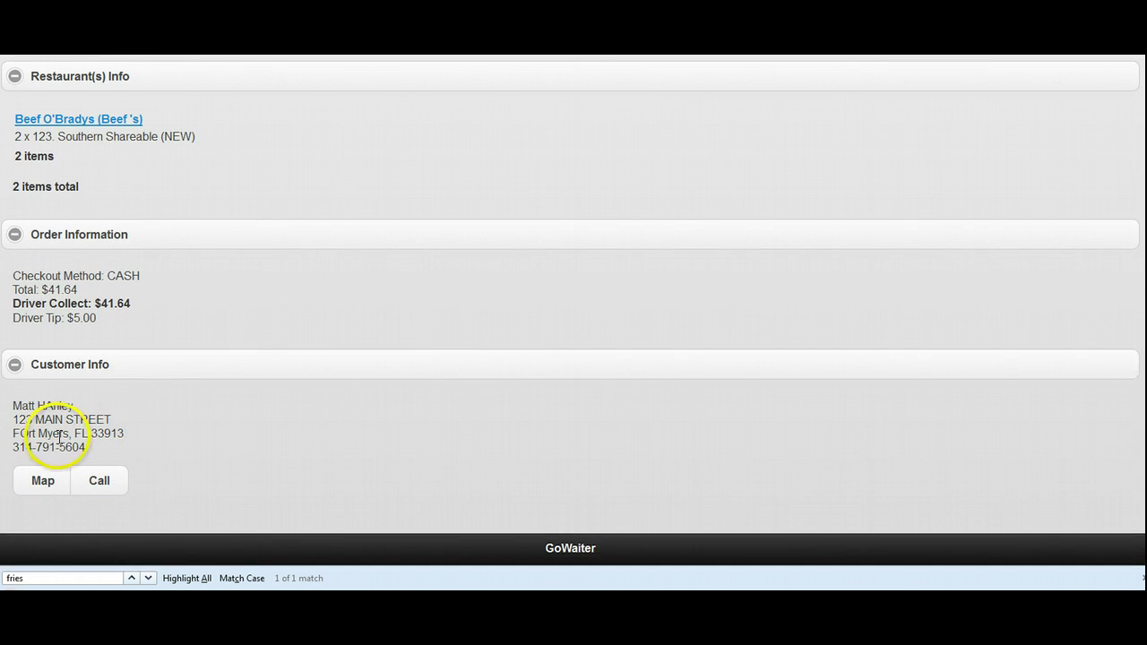
{"action": "scroll", "coordinate": [71, 425], "scroll_direction": "up", "scroll_amount": 2}
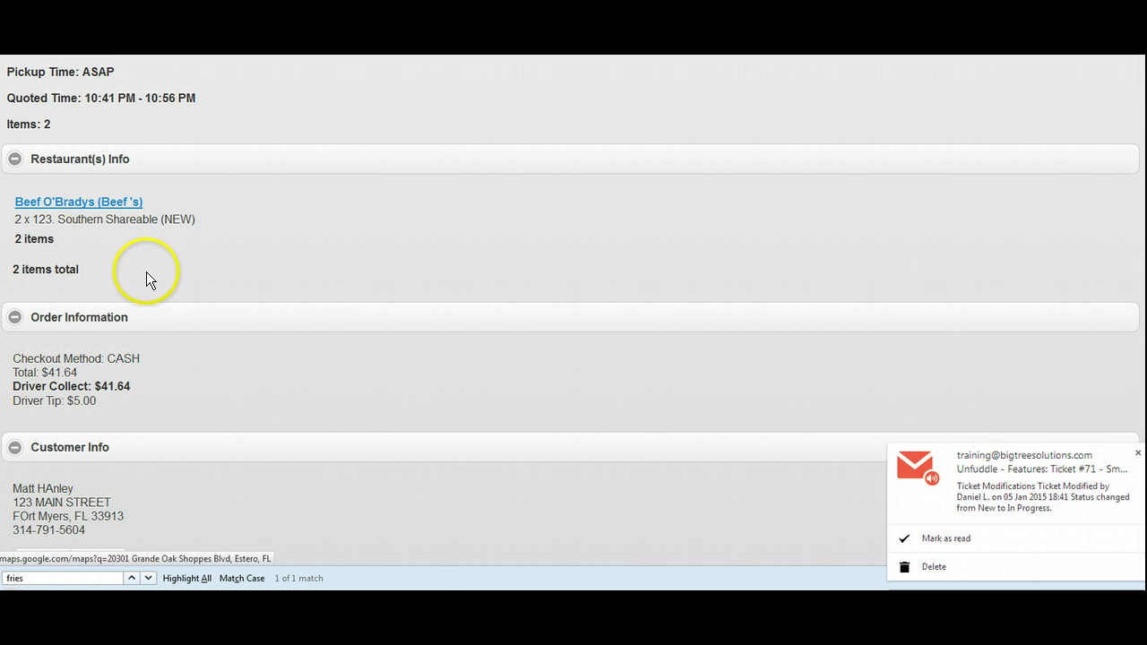
{"action": "left_click", "coordinate": [1134, 454]}
{"action": "scroll", "coordinate": [389, 492], "scroll_direction": "down", "scroll_amount": 2}
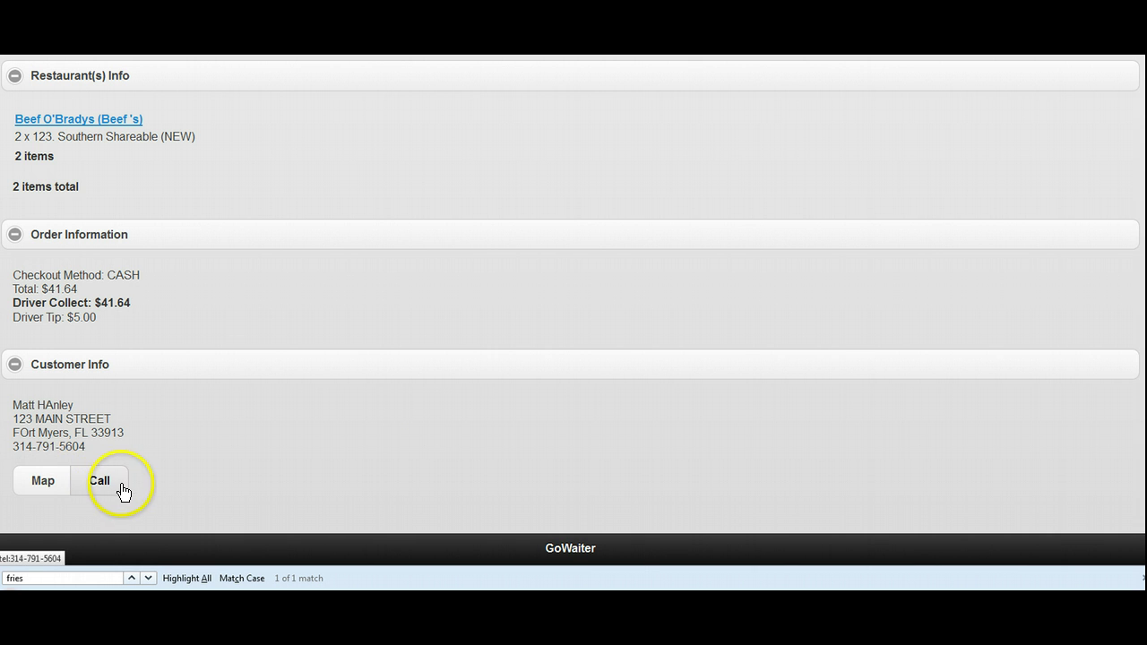
{"action": "scroll", "coordinate": [215, 424], "scroll_direction": "up", "scroll_amount": 3}
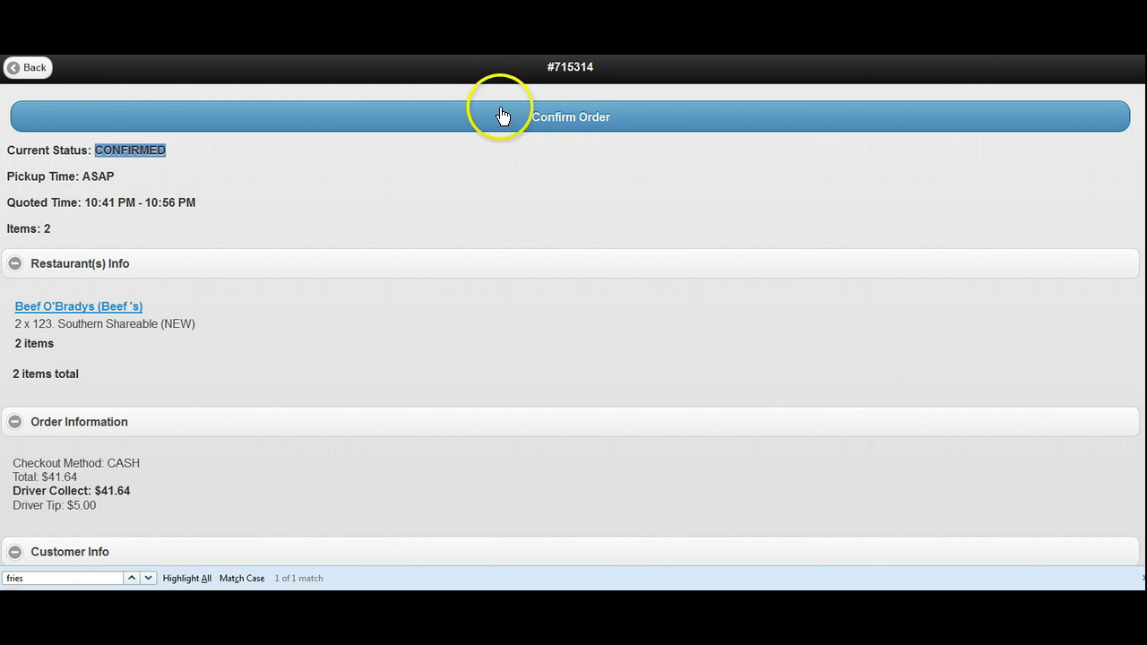
Step: Confirm order #715314 as the driver, mark it Placed on the dispatcher board, then go back
{"action": "left_click", "coordinate": [576, 118]}
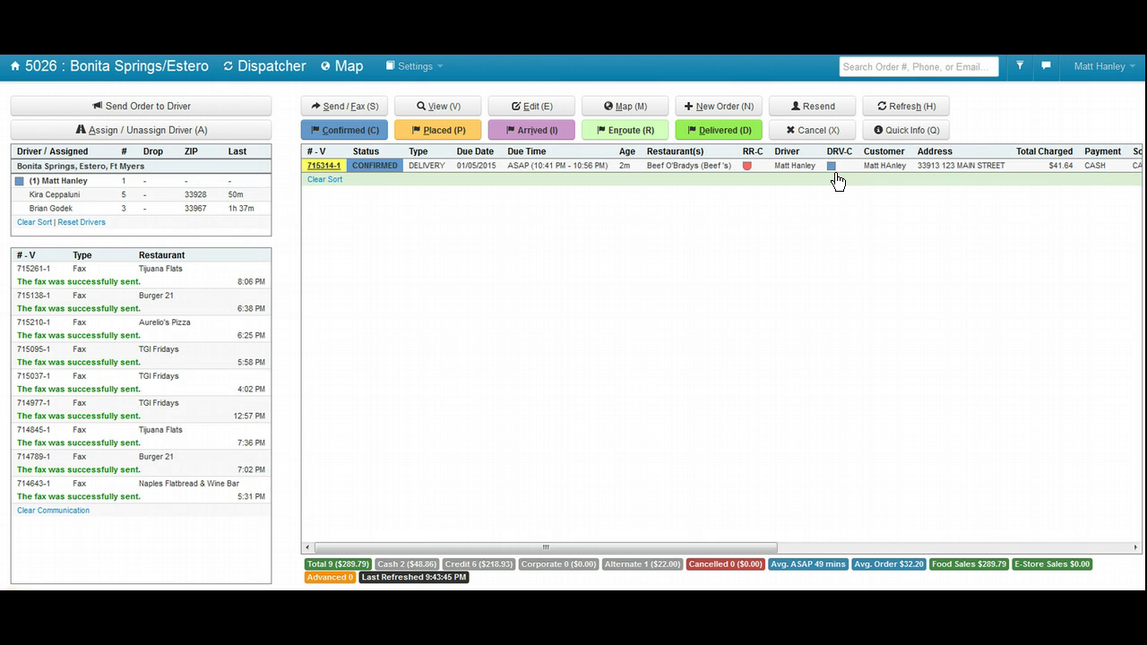
{"action": "left_click", "coordinate": [774, 171]}
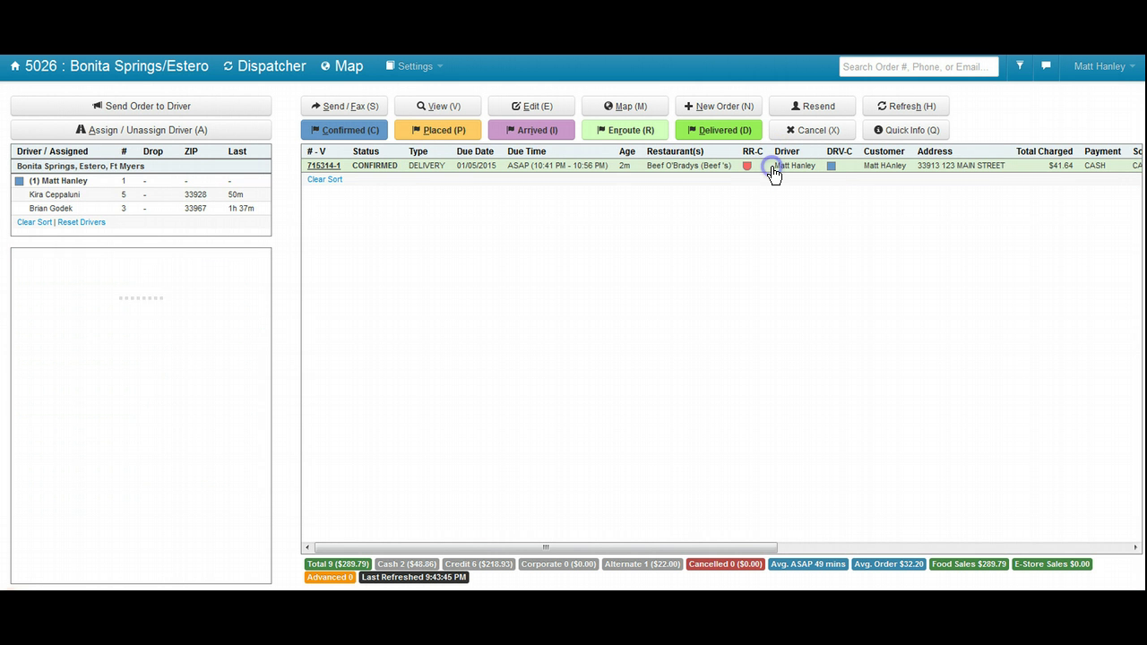
{"action": "left_click", "coordinate": [431, 132]}
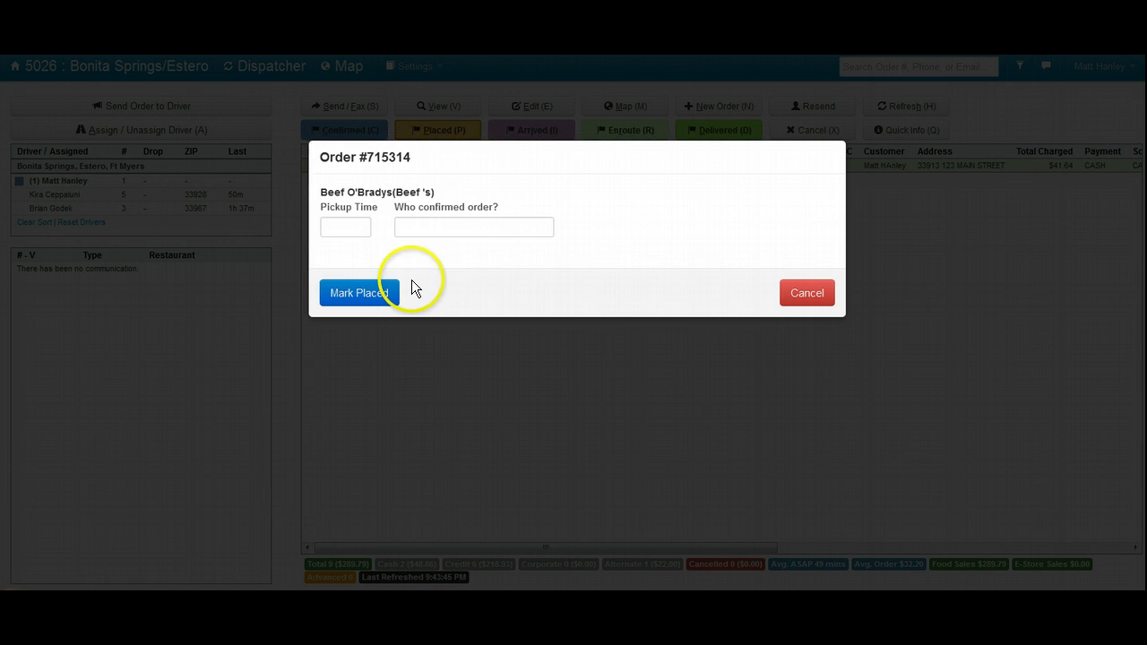
{"action": "left_click", "coordinate": [368, 300]}
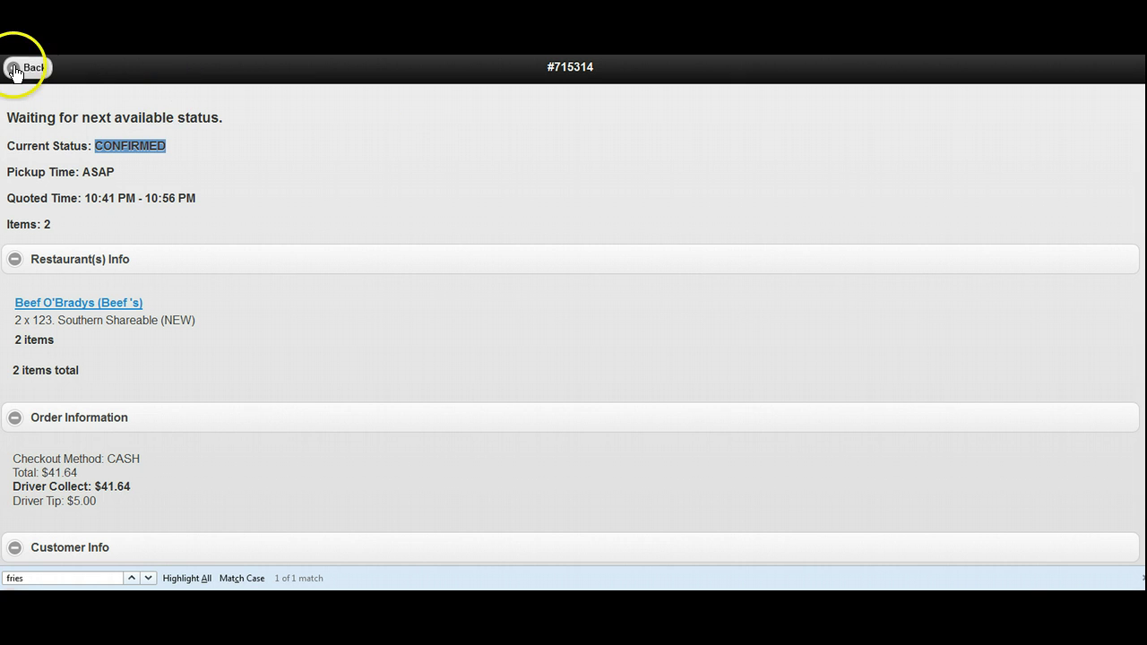
{"action": "left_click", "coordinate": [27, 67]}
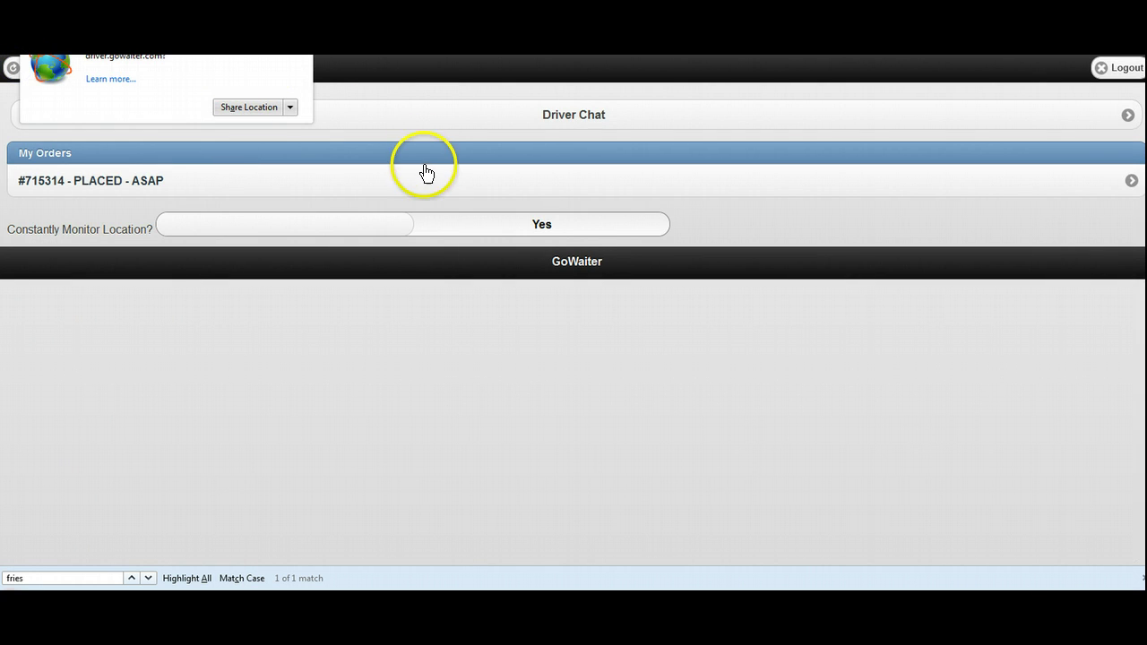
Step: Open order #715314, allow location sharing, collapse its info sections, and mark it Arrived
{"action": "left_click", "coordinate": [423, 176]}
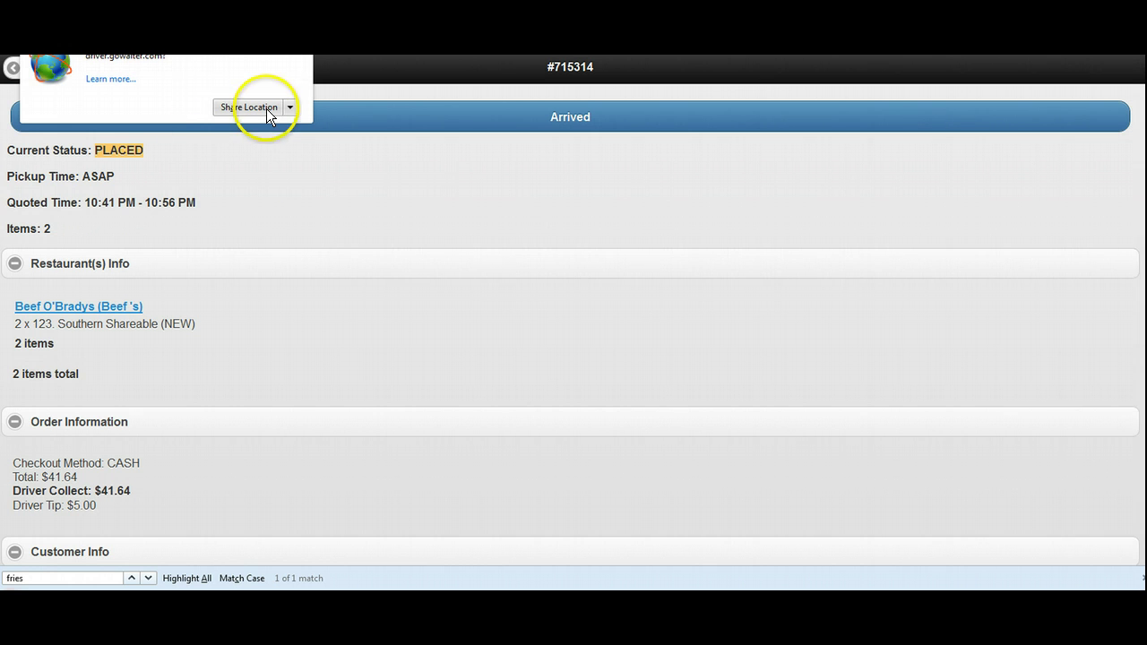
{"action": "left_click", "coordinate": [267, 109]}
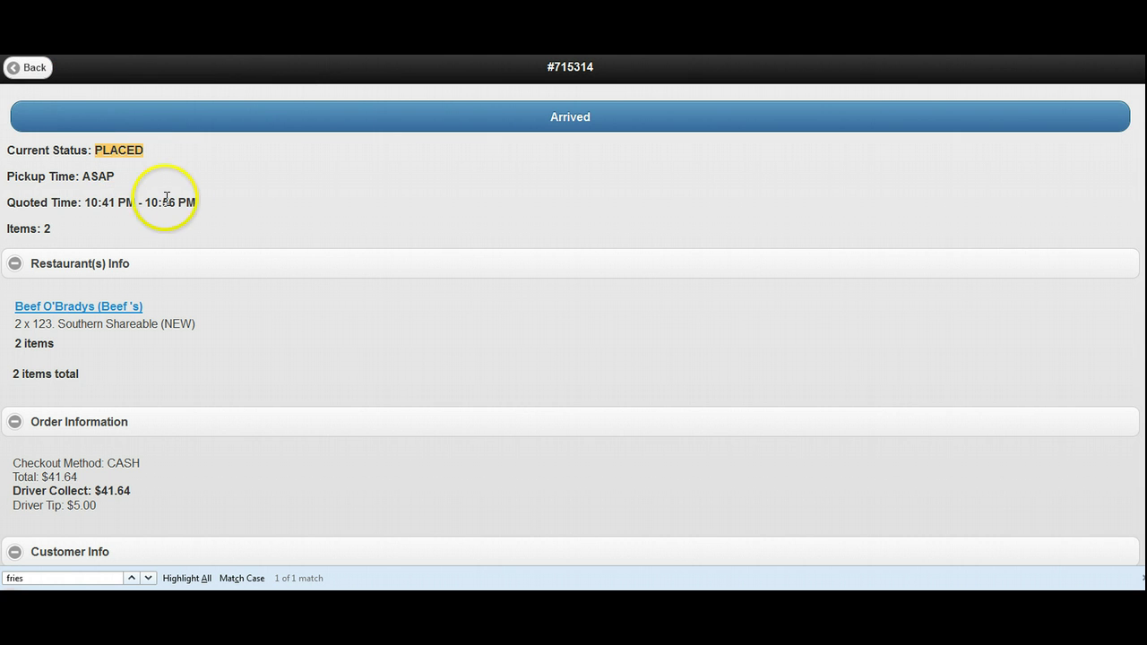
{"action": "left_click_drag", "start_coordinate": [70, 177], "coordinate": [108, 187]}
{"action": "mouse_move", "coordinate": [172, 205]}
{"action": "left_mouse_down"}
{"action": "mouse_move", "coordinate": [44, 201]}
{"action": "mouse_move", "coordinate": [61, 201]}
{"action": "left_mouse_up"}
{"action": "left_click", "coordinate": [99, 201]}
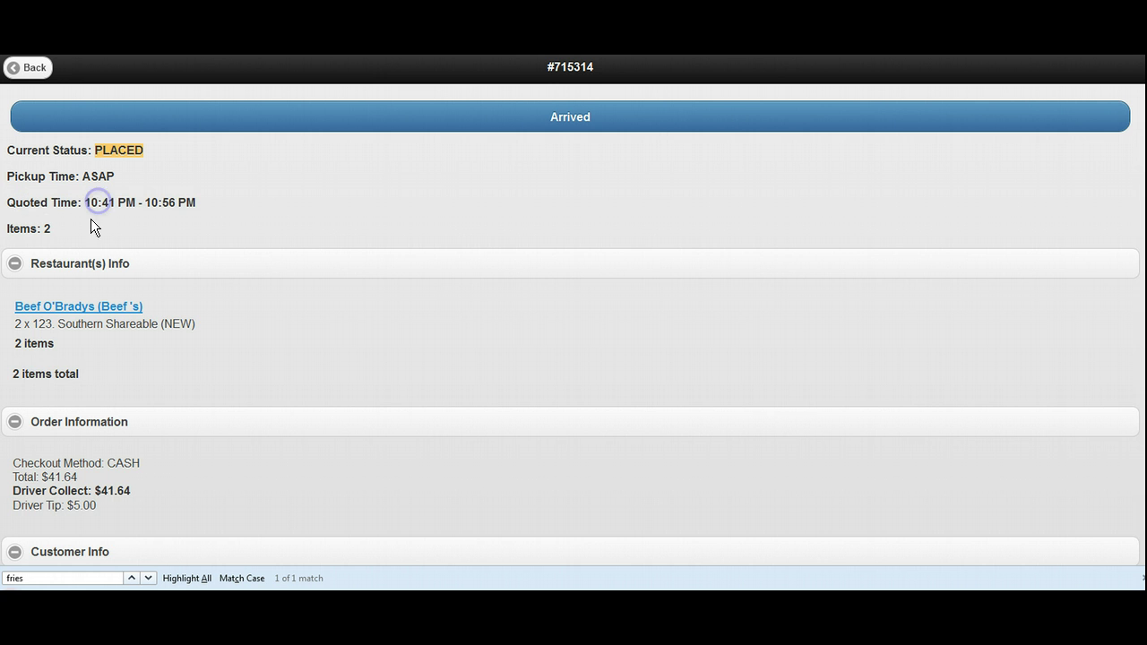
{"action": "left_click", "coordinate": [251, 267]}
{"action": "left_click", "coordinate": [259, 303]}
{"action": "left_click", "coordinate": [264, 345]}
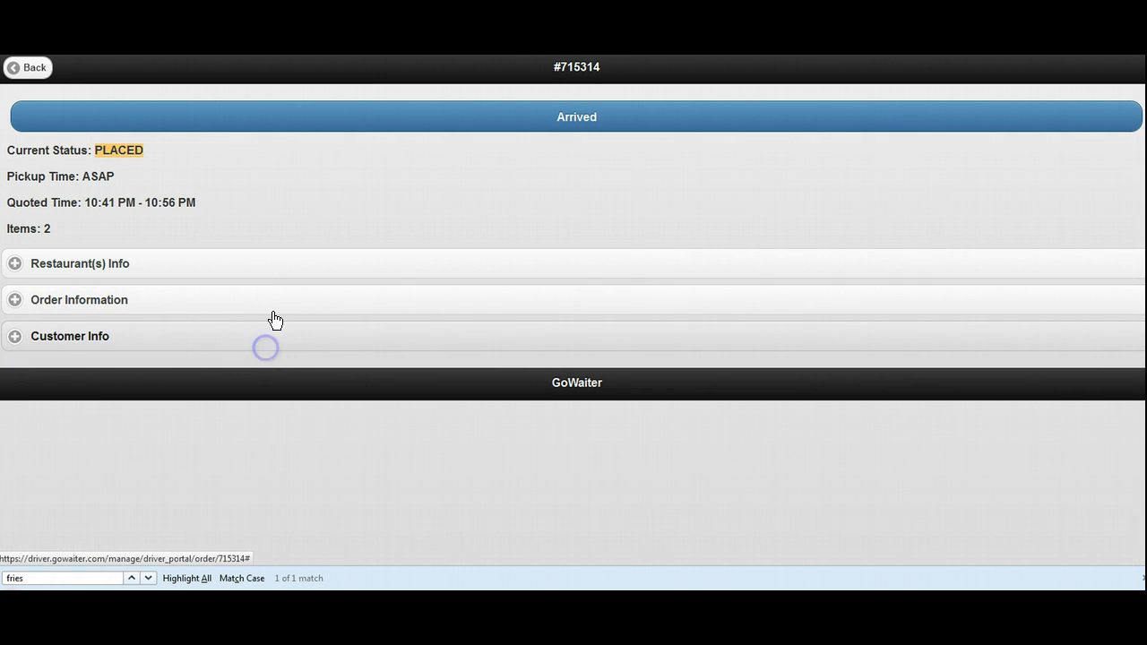
{"action": "left_click", "coordinate": [567, 124]}
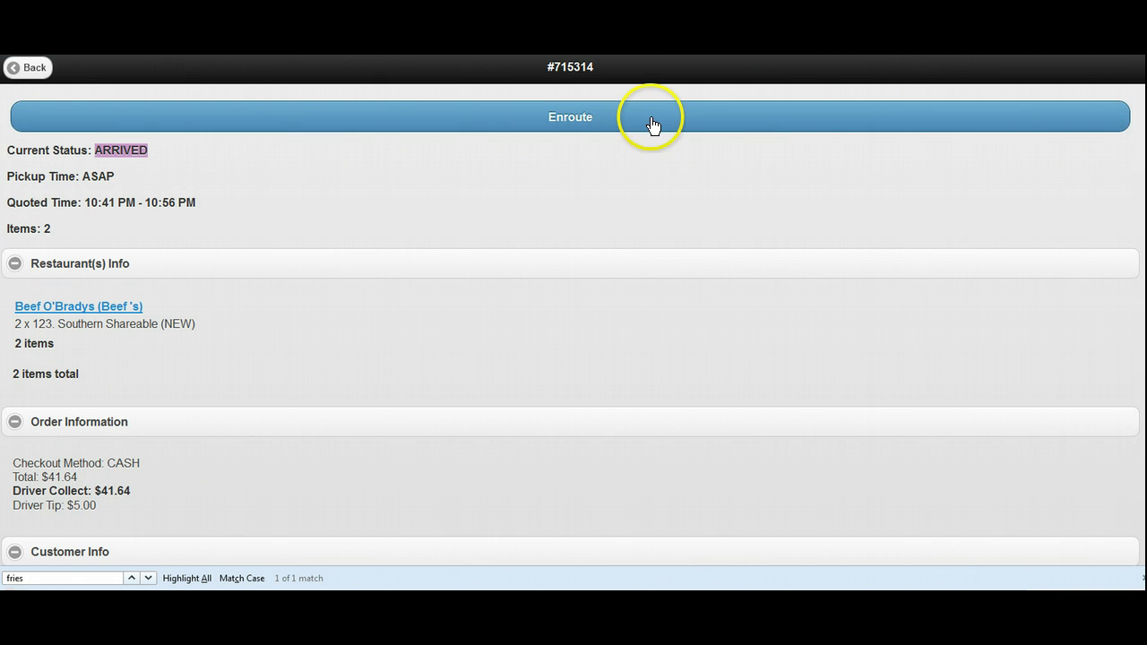
Step: Mark order #715314 Enroute, then Delivered, and return to the driver home page
{"action": "left_click", "coordinate": [651, 125]}
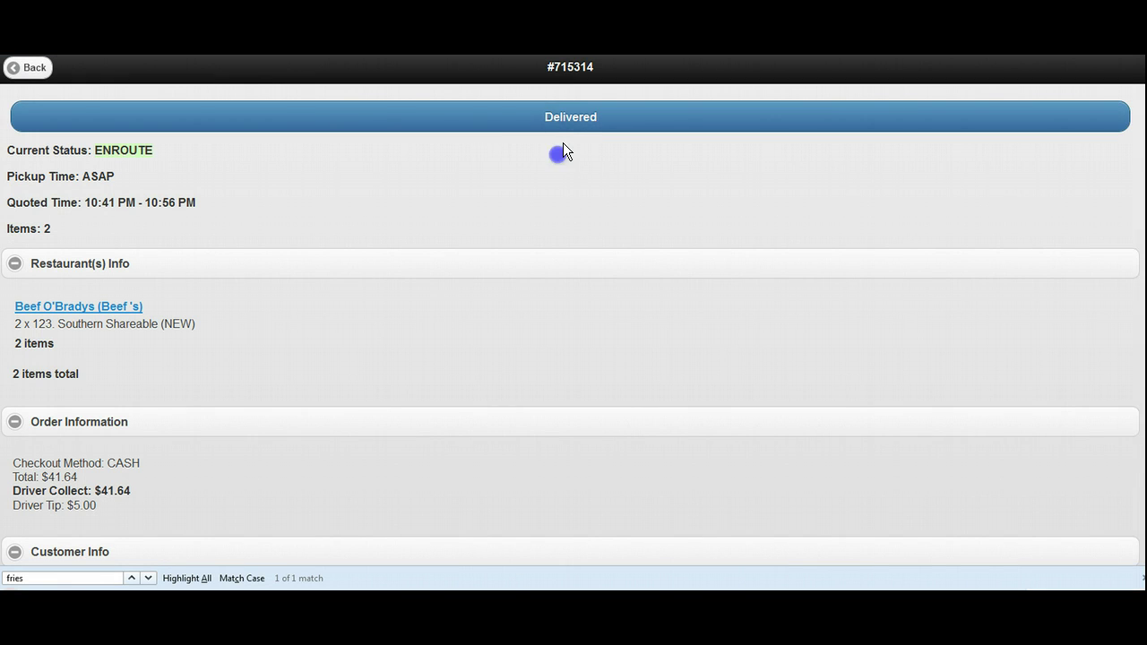
{"action": "left_click", "coordinate": [571, 125]}
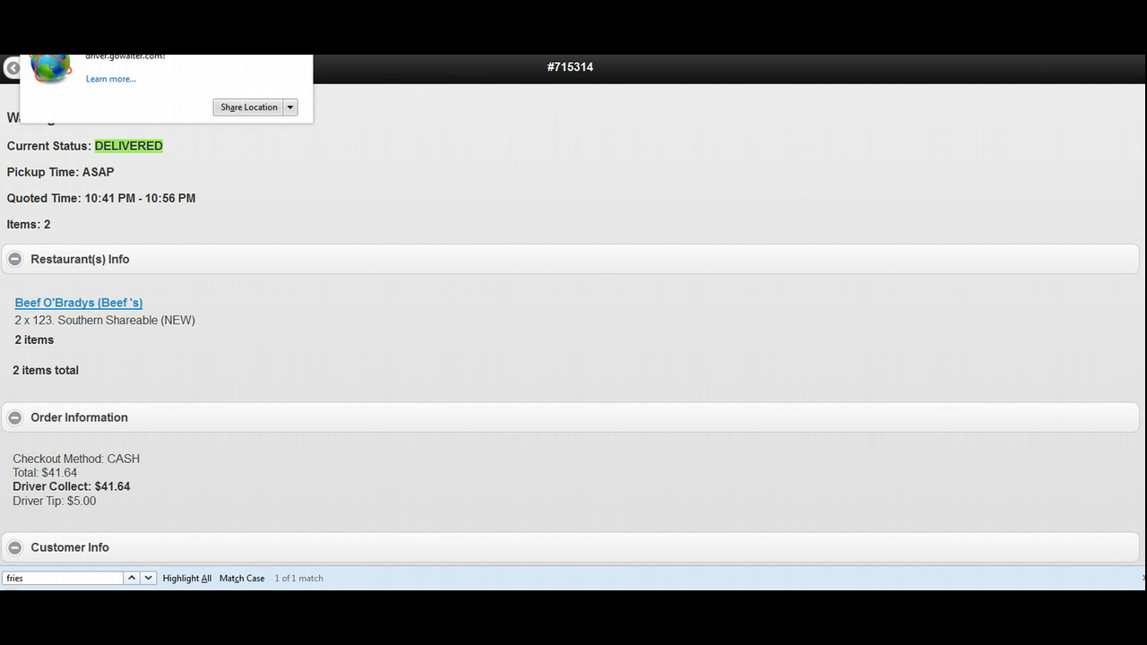
{"action": "left_click", "coordinate": [11, 77]}
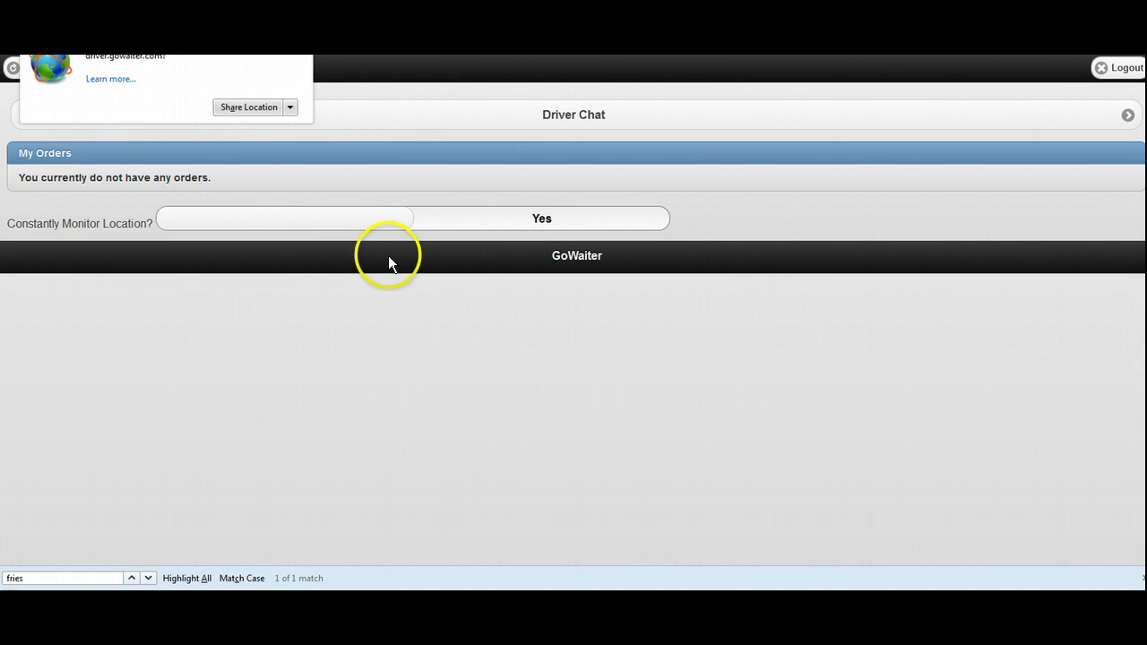
{"action": "left_click", "coordinate": [238, 107]}
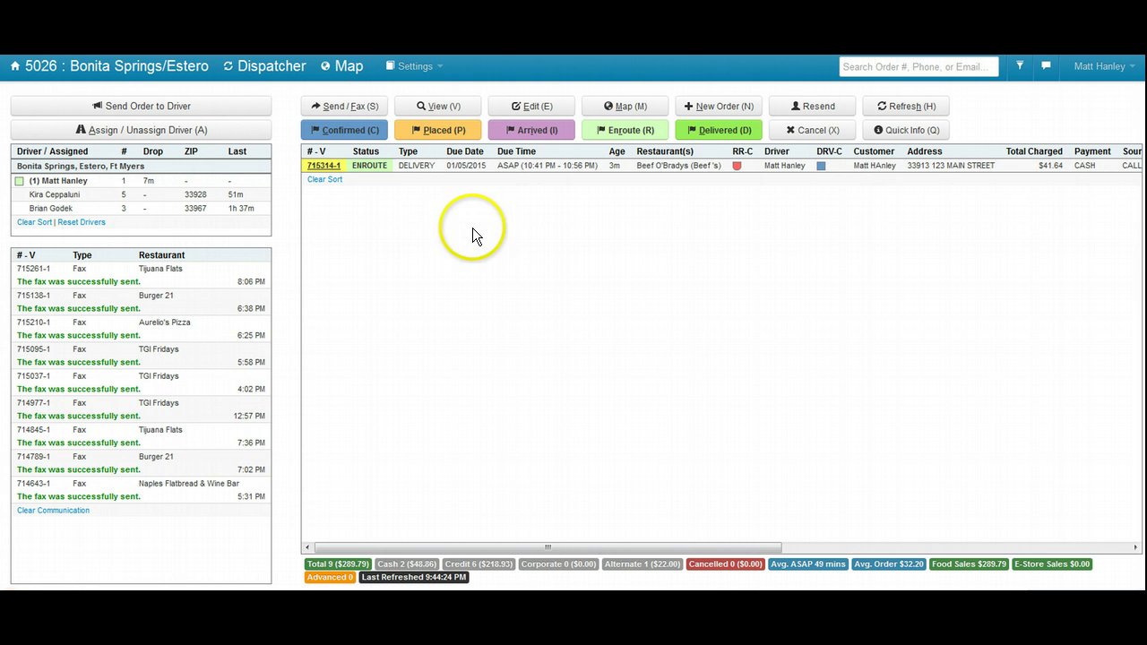
Step: Reload the dispatcher order board after the delivery
{"action": "left_click", "coordinate": [916, 111]}
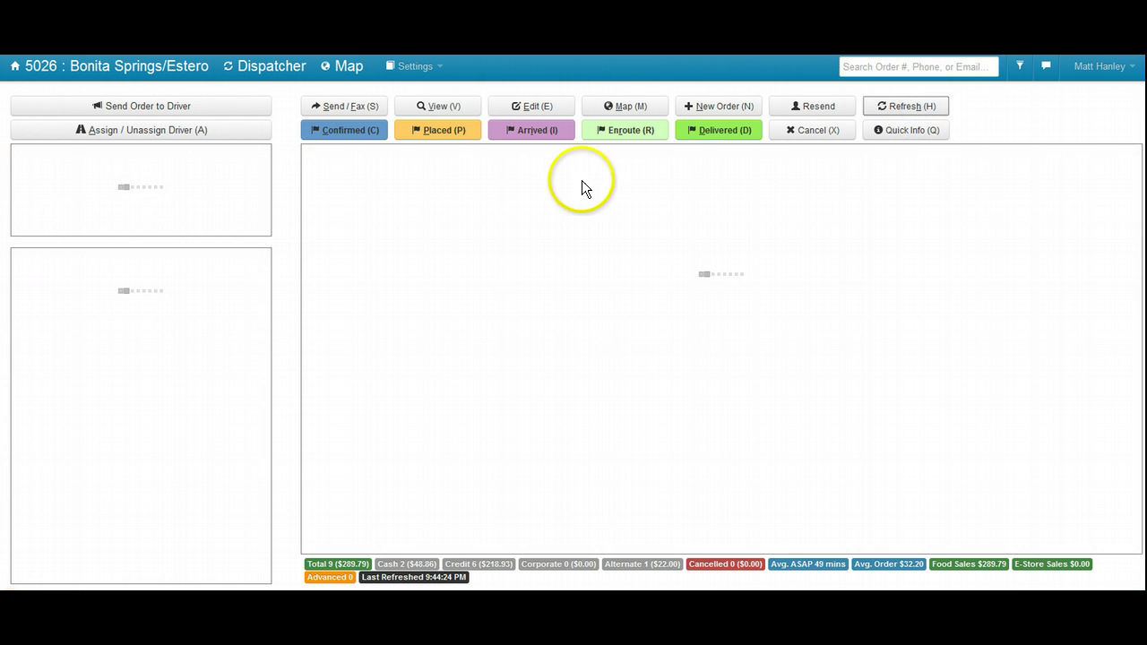